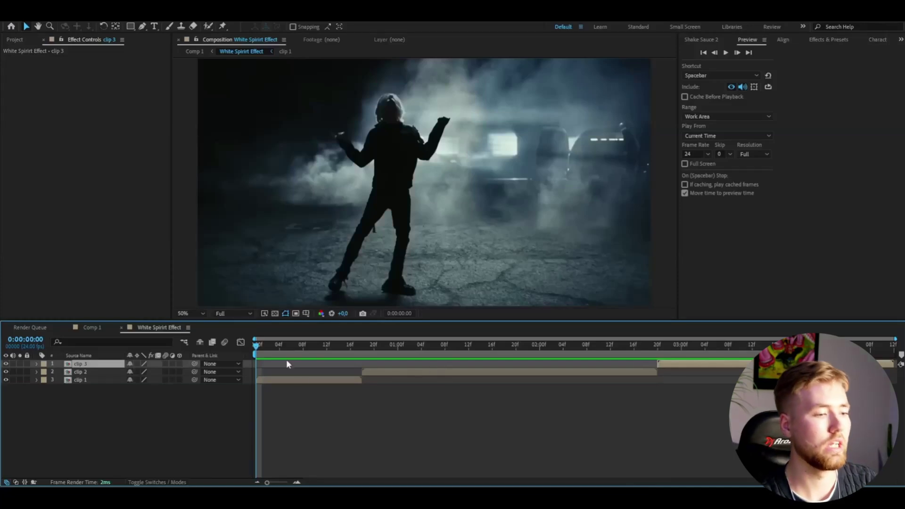
Step: Select the clip 1 layer and scrub to a later frame of the dance
click(289, 380)
drag(321, 346, 255, 396)
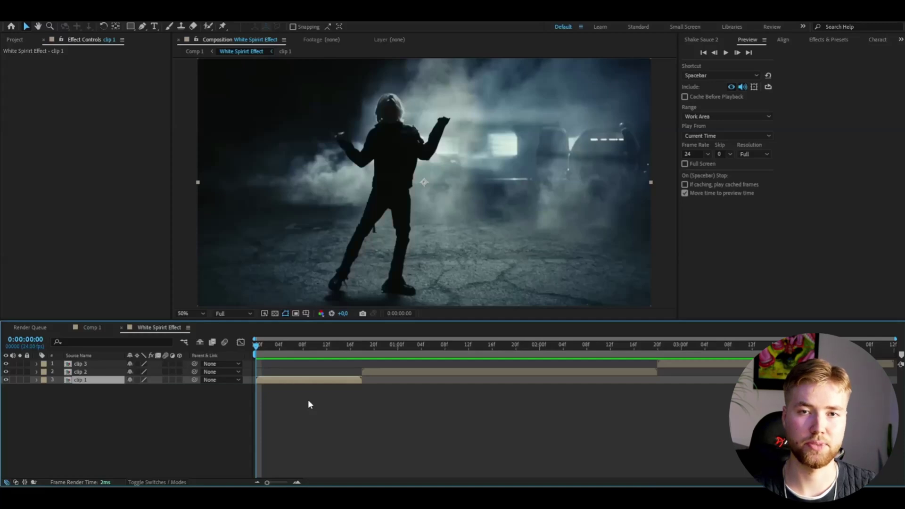
Step: Paste the Roto Brush & Refine Edge cutout onto clips 1–3, check a later frame, then duplicate clip 1
key(ctrl+a)
key(ctrl+v)
click(204, 420)
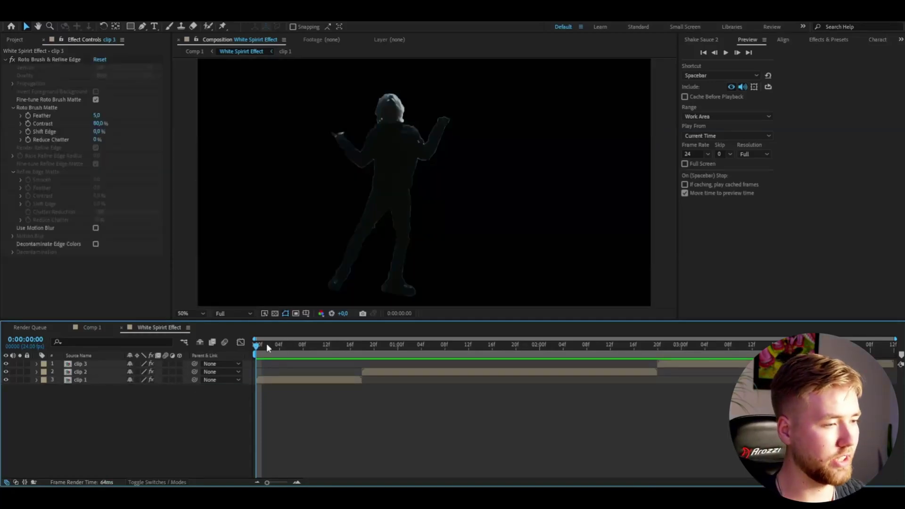
drag(267, 343, 290, 389)
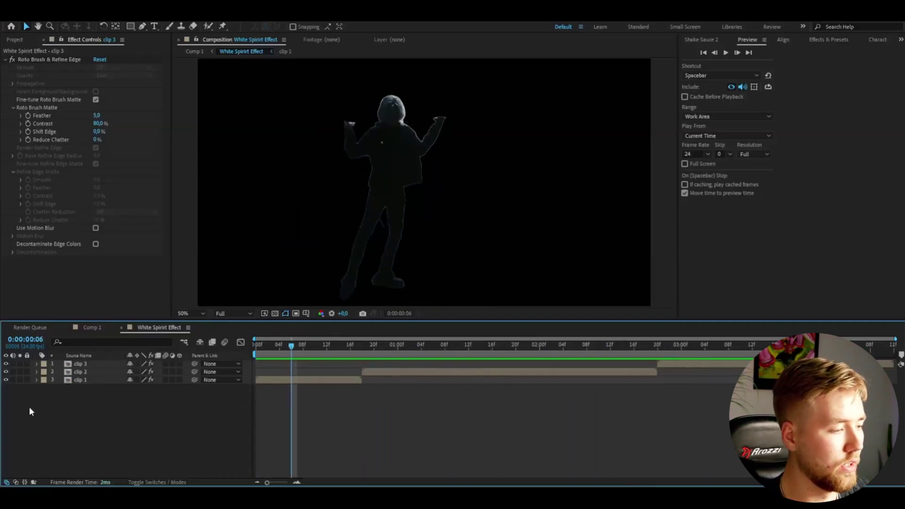
click(84, 380)
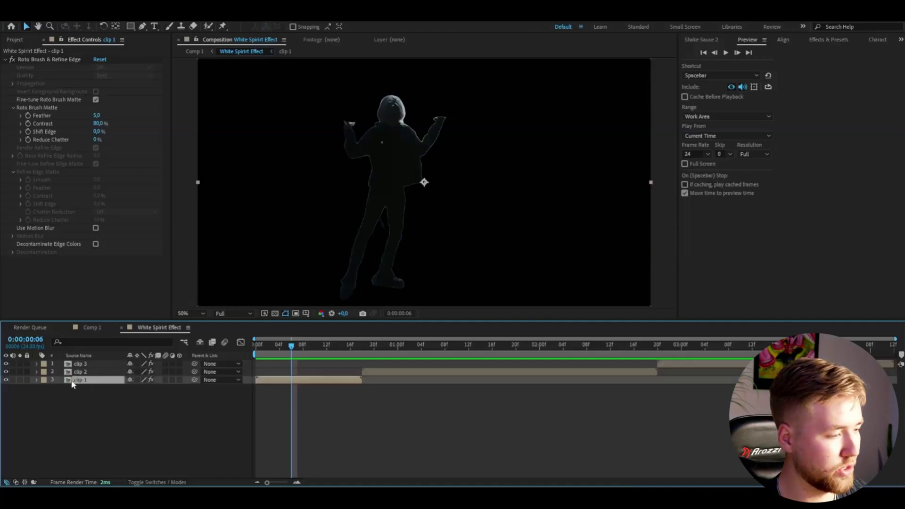
key(ctrl+d)
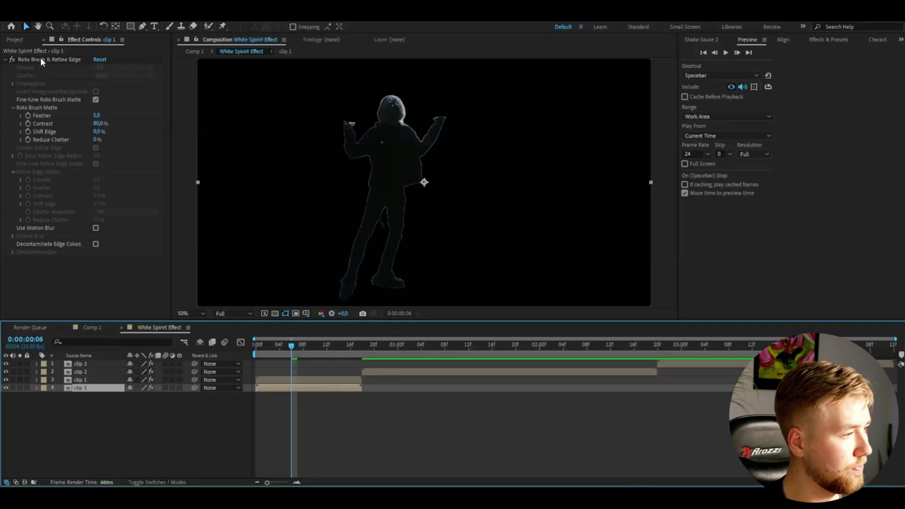
Step: Delete Roto Brush from the duplicate and give clip 1 Camera Lens Blur, radius 1, Decagon iris
click(40, 57)
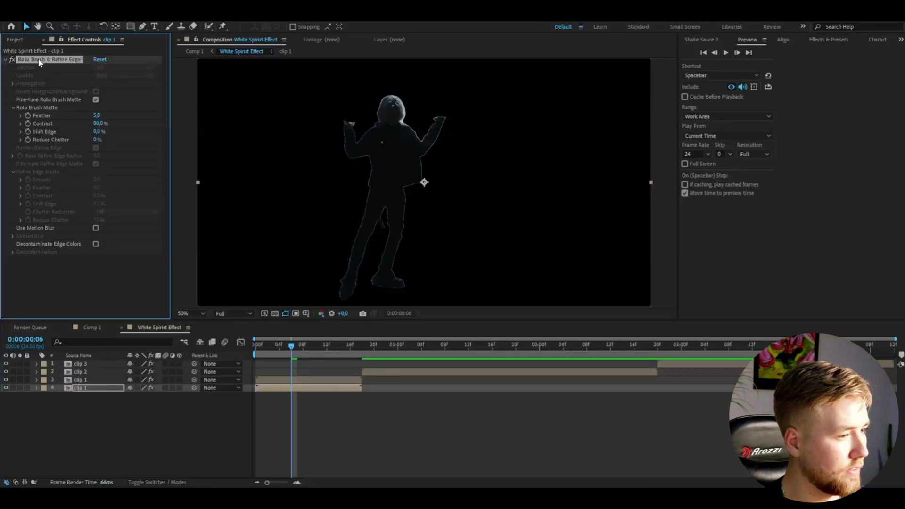
key(Delete)
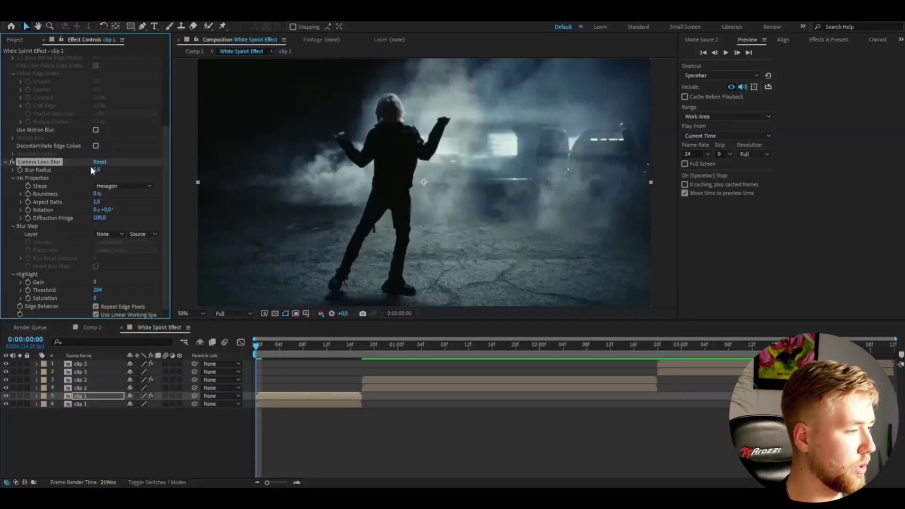
click(99, 169)
text(1)
key(Return)
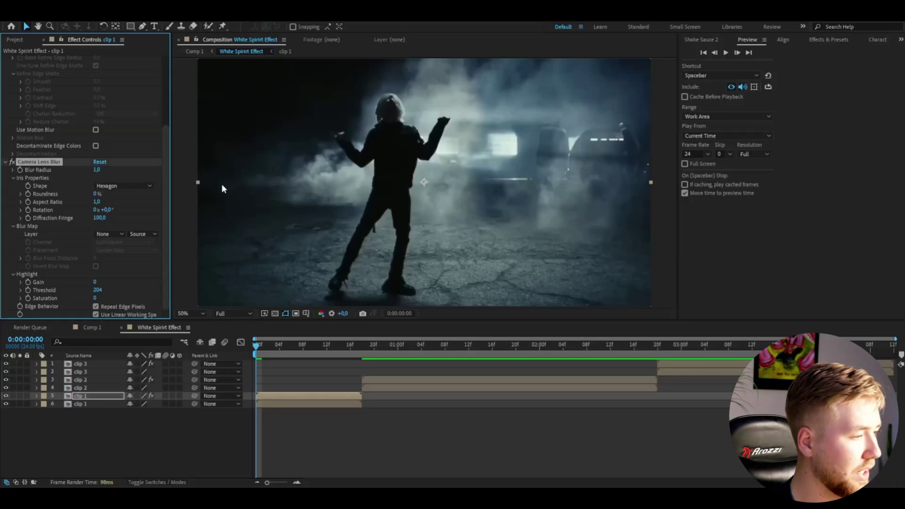
click(129, 186)
click(137, 270)
key(space)
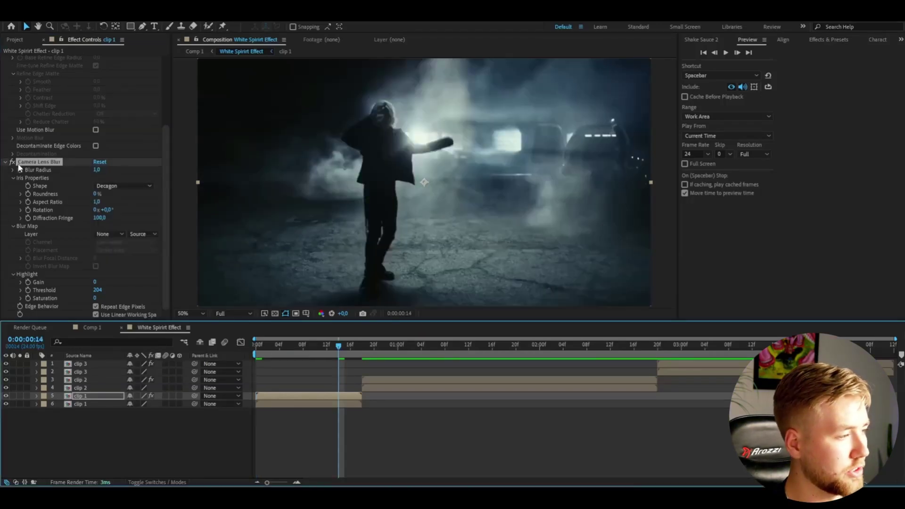
click(10, 162)
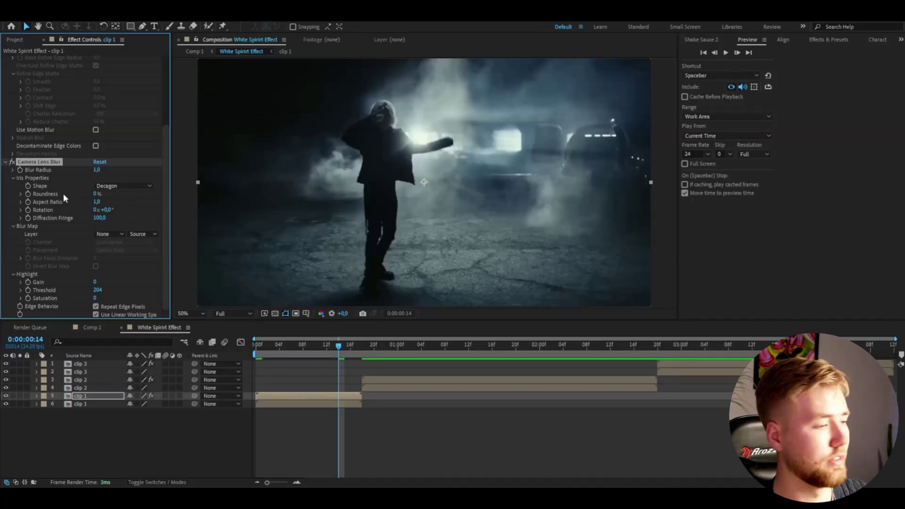
click(297, 377)
Step: Apply Invert to clip 1 on the Lightness channel to whiten the dancer, then add an adjustment layer
key(Home)
key(ctrl+space)
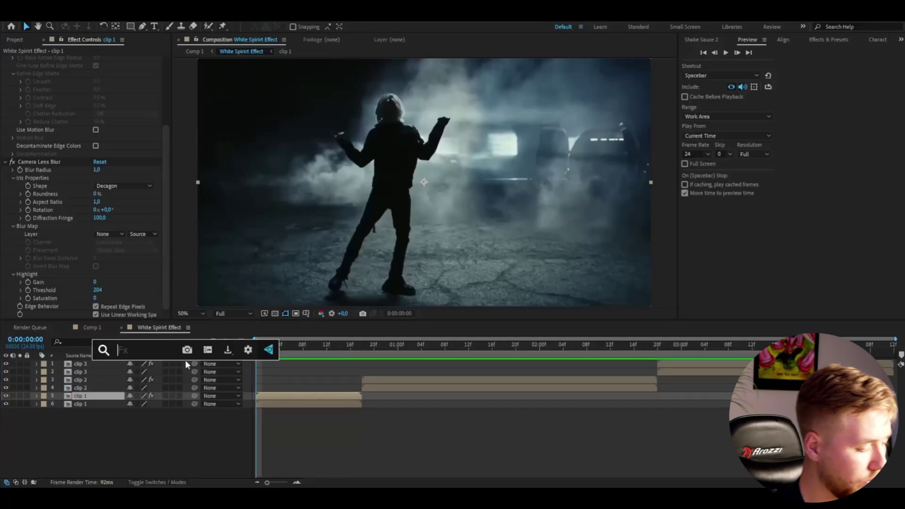
text(inv)
key(Return)
click(281, 351)
drag(281, 353, 316, 350)
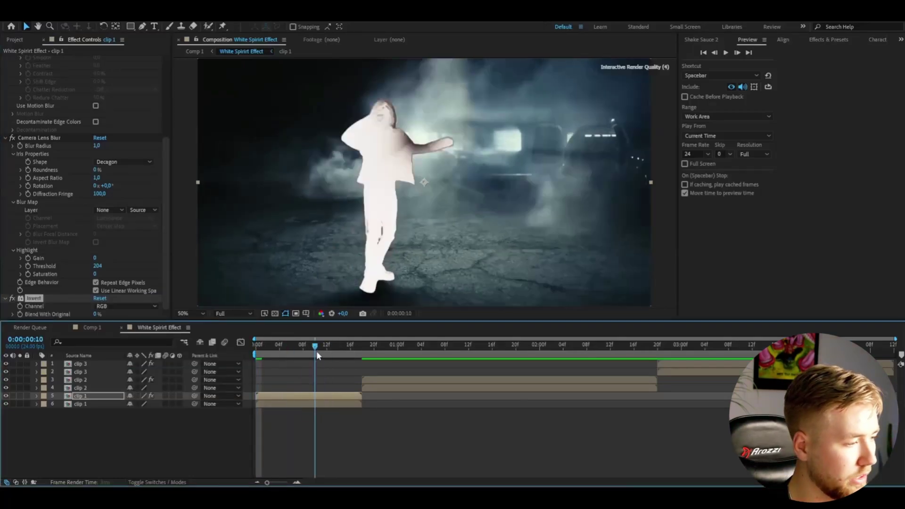
click(115, 308)
click(121, 383)
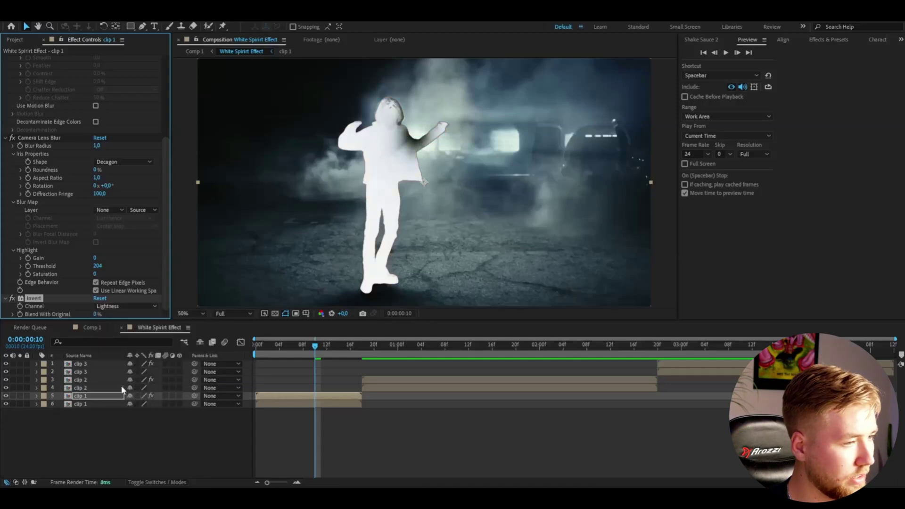
drag(257, 343, 193, 346)
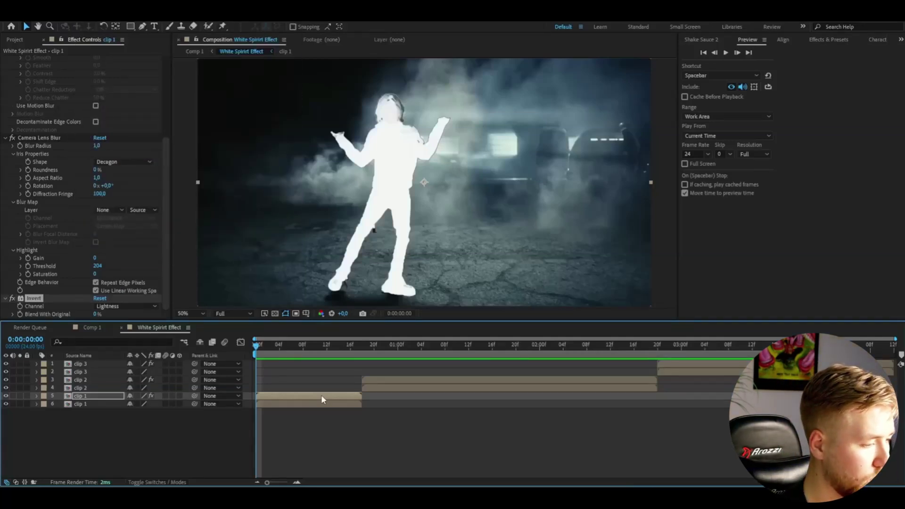
key(ctrl+alt+y)
Step: Bring the TV glitch effect in above clip 1 and scrub the opening frames to preview it
key(ctrl+space)
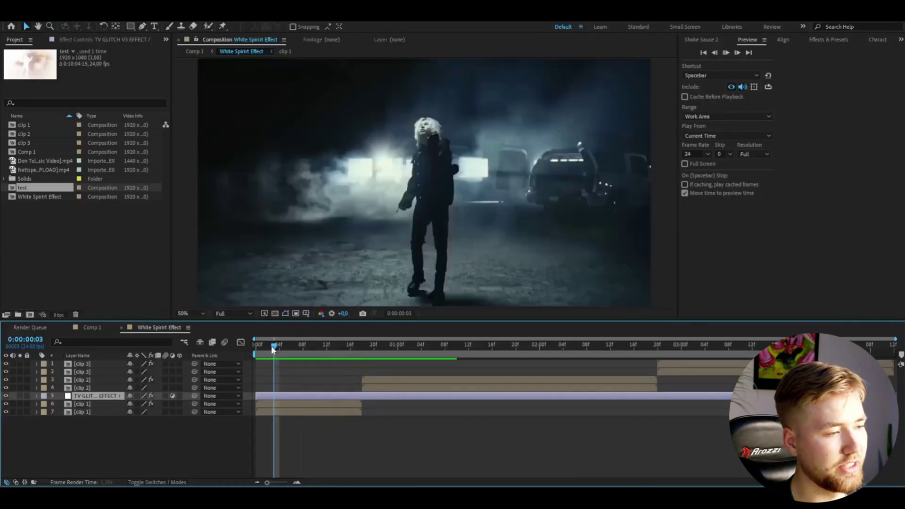
drag(272, 347, 304, 354)
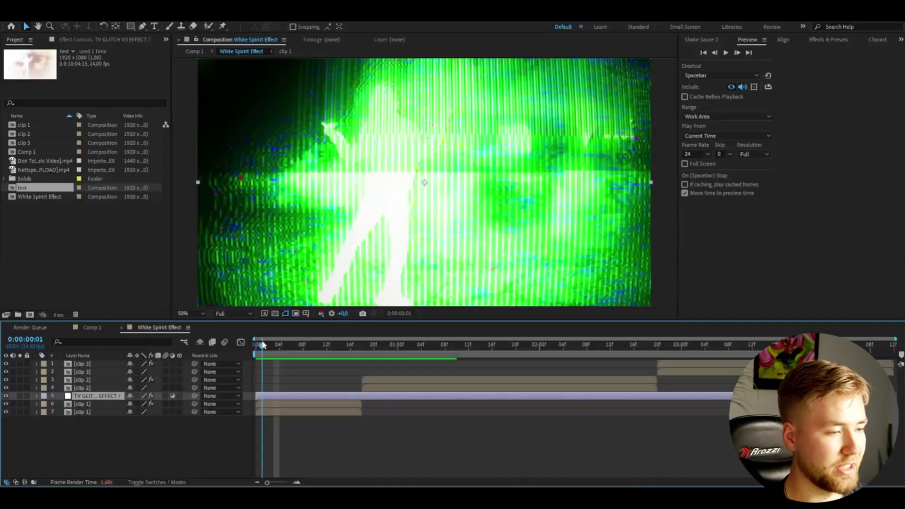
drag(262, 345, 292, 340)
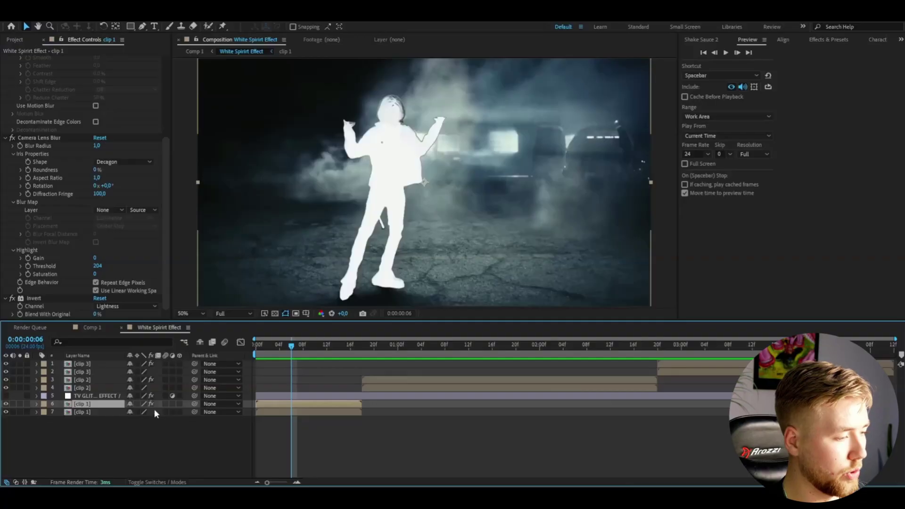
Step: Apply Deep Glow with Radius 750, Exposure 0,75 and Unmult on, then play from the start
key(ctrl+space)
text(de)
key(Return)
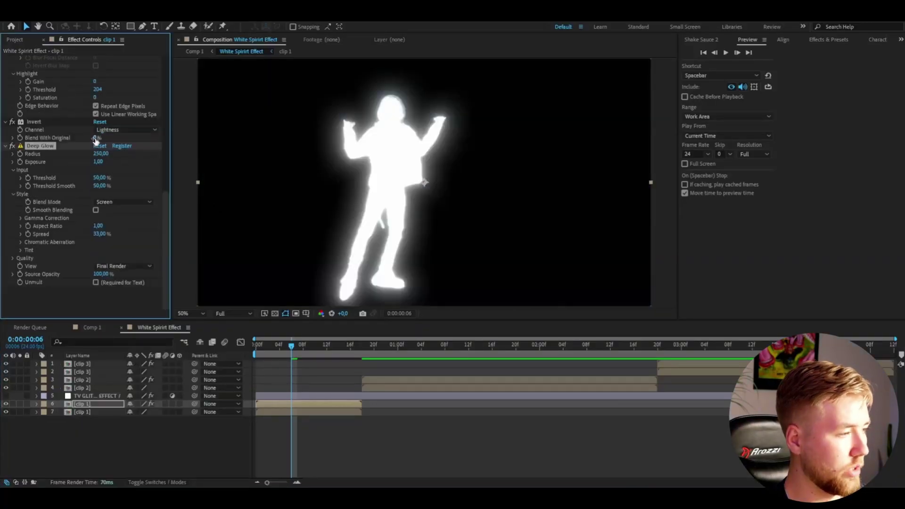
text(750)
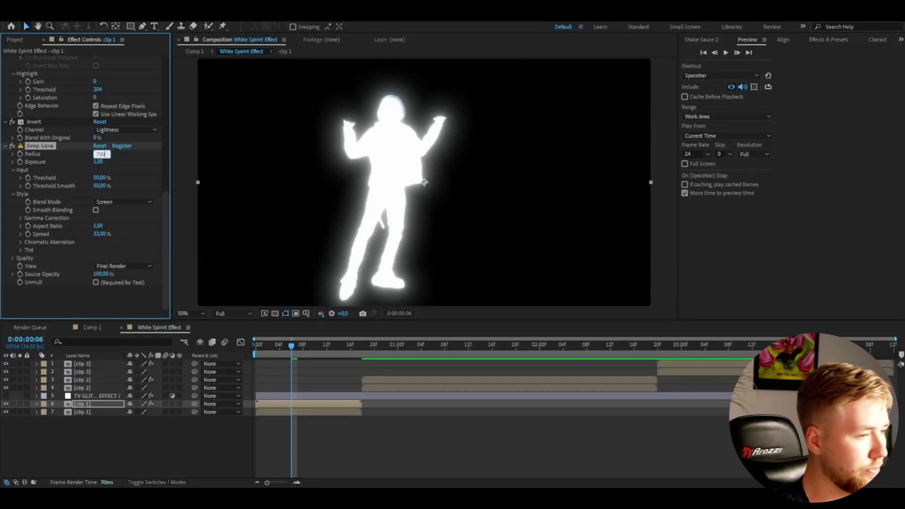
key(Return)
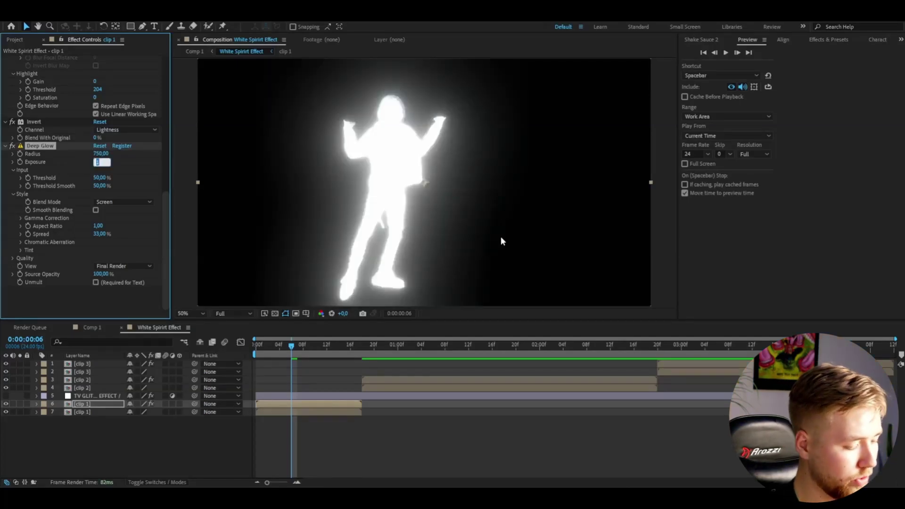
text(0,75)
key(Return)
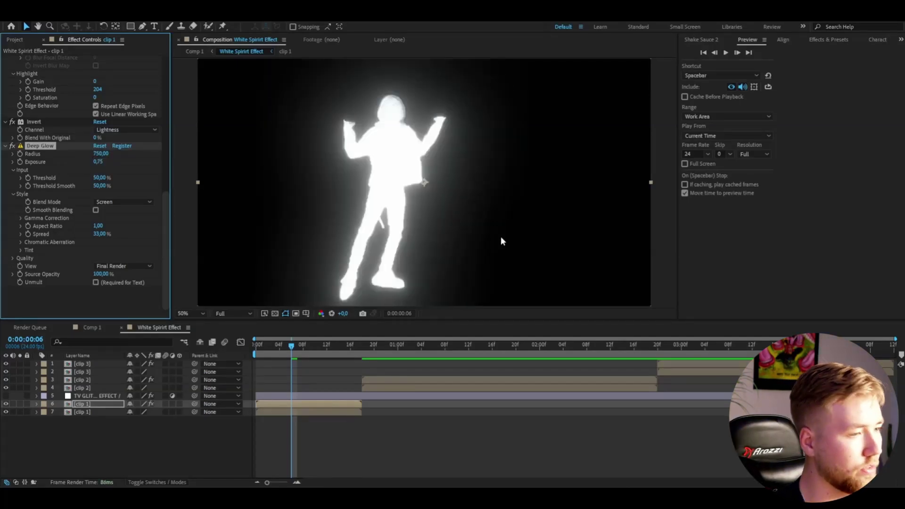
click(300, 346)
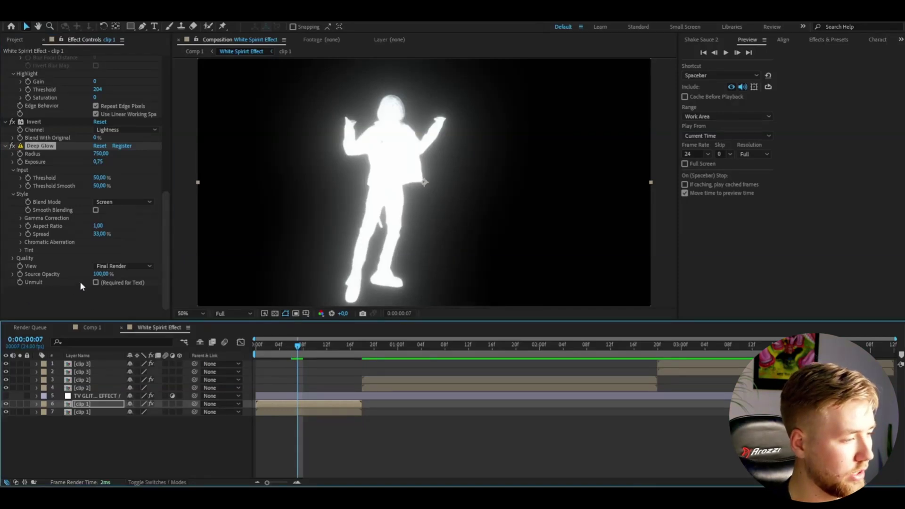
click(100, 282)
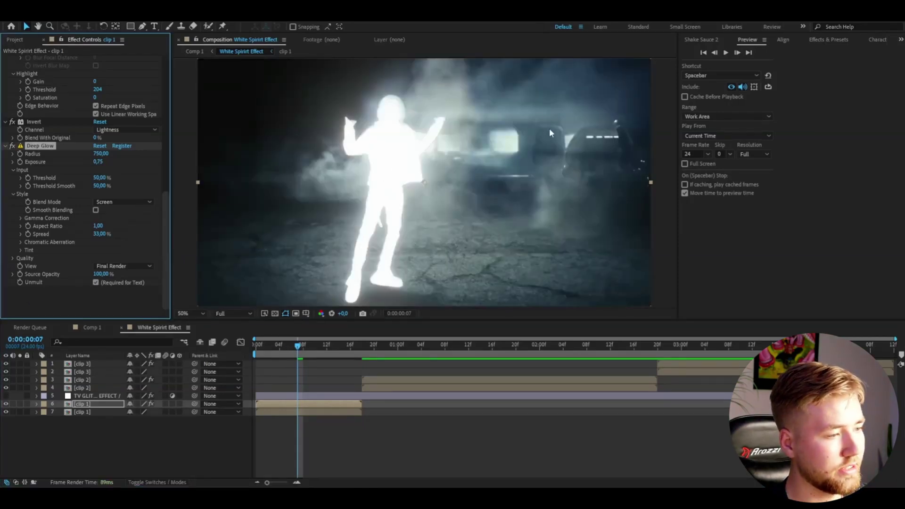
click(255, 347)
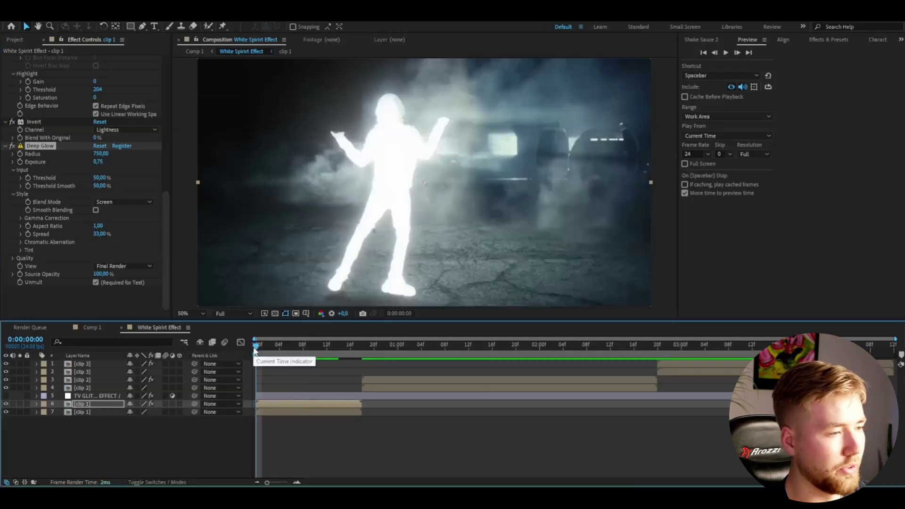
key(space)
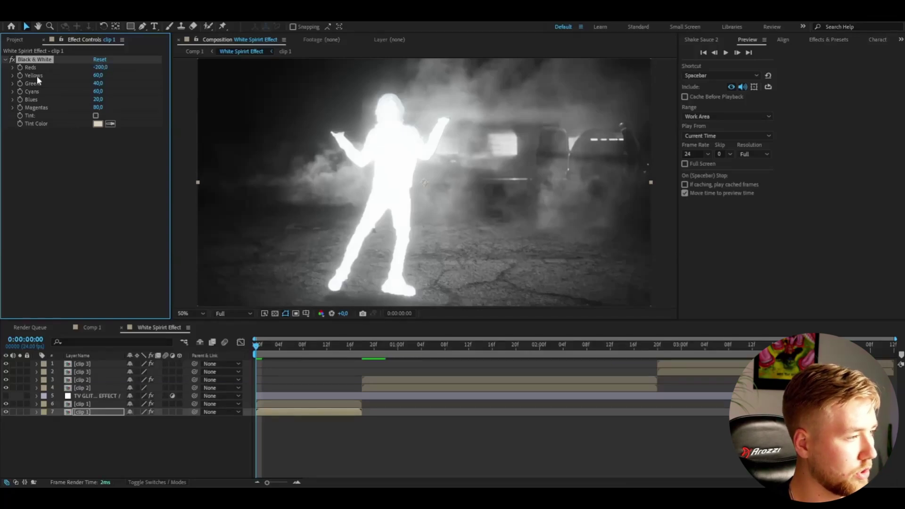
Step: Tune clip 1's Black & White mix (Cyans -137, Blues 65, Magentas 80), save, and select lower clip 1
drag(69, 76, 43, 77)
drag(98, 83, 70, 99)
key(space)
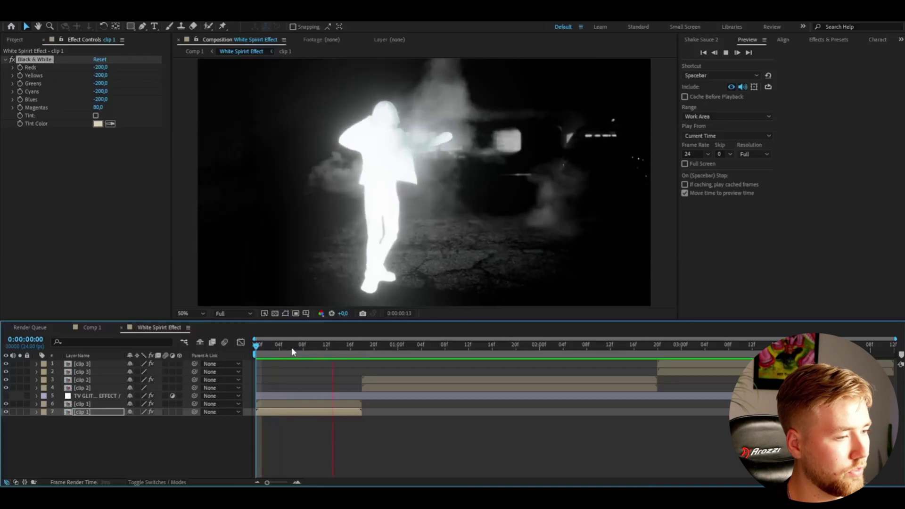
click(307, 347)
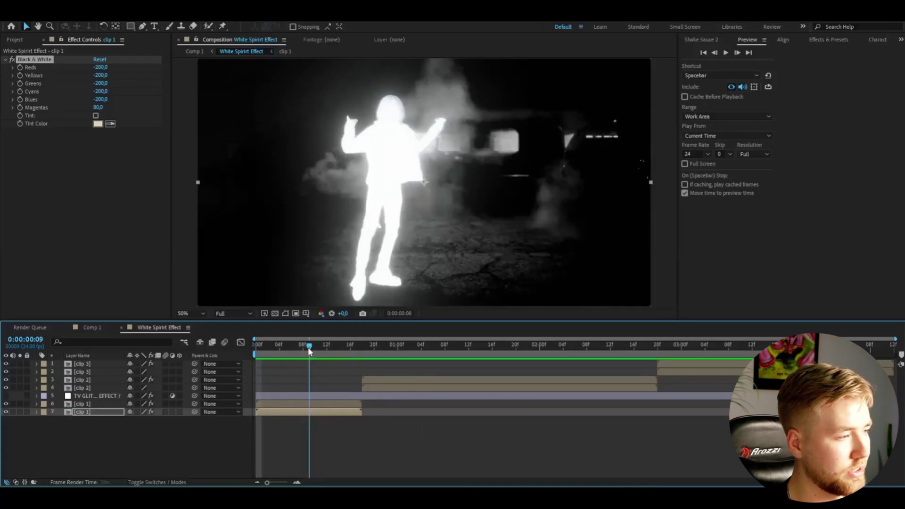
drag(99, 100, 240, 117)
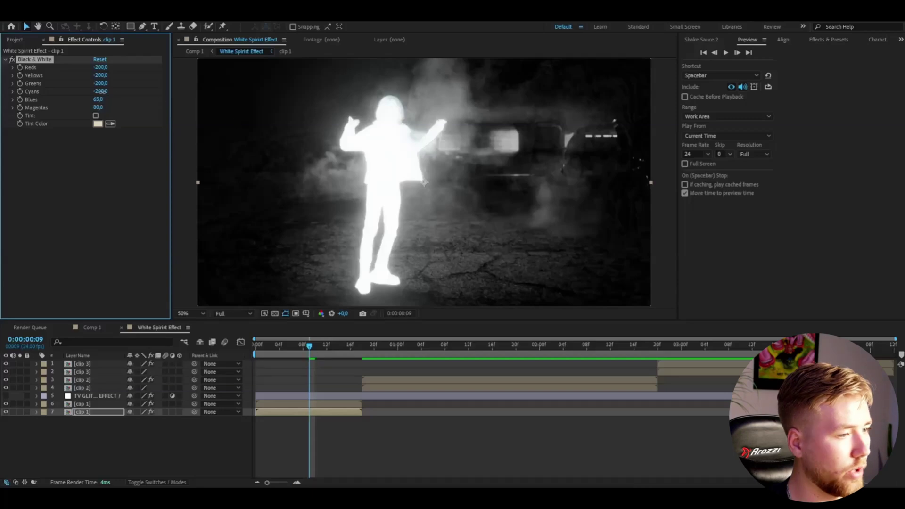
drag(100, 91, 134, 92)
drag(297, 347, 268, 346)
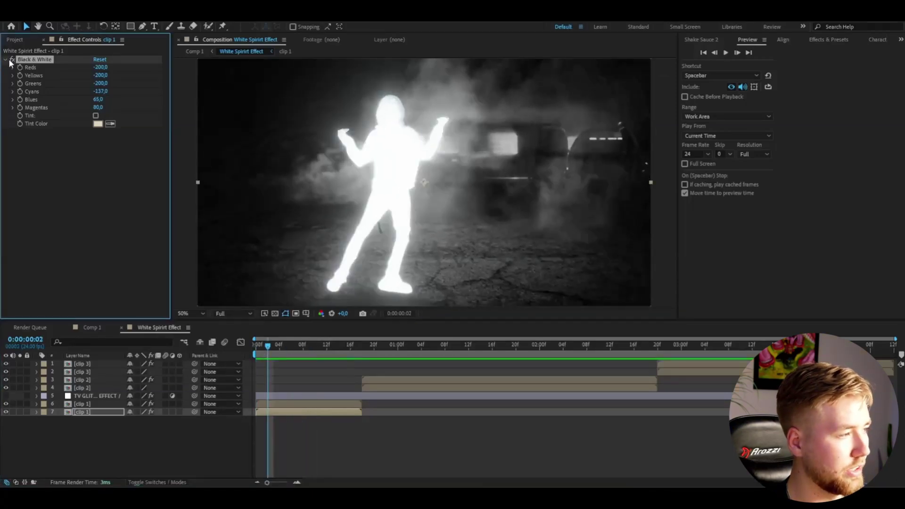
click(12, 59)
click(12, 59)
key(Home)
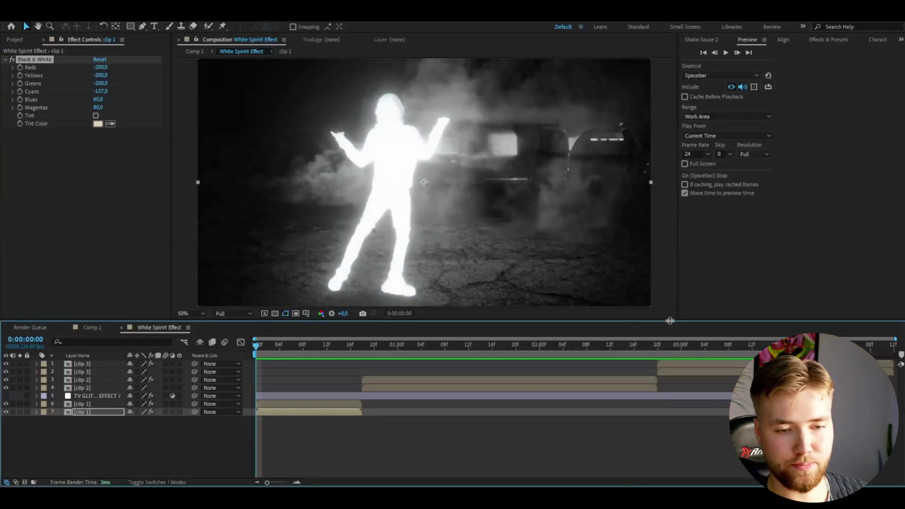
click(269, 413)
Step: Add a Noise effect to clip 1 with Amount of Noise set to 15%
key(ctrl+alt+shift+e)
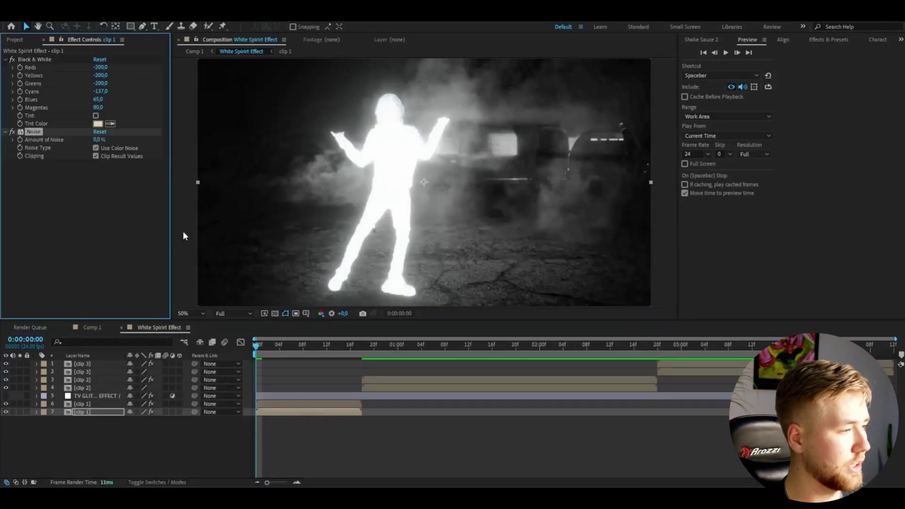
click(96, 140)
text(1)
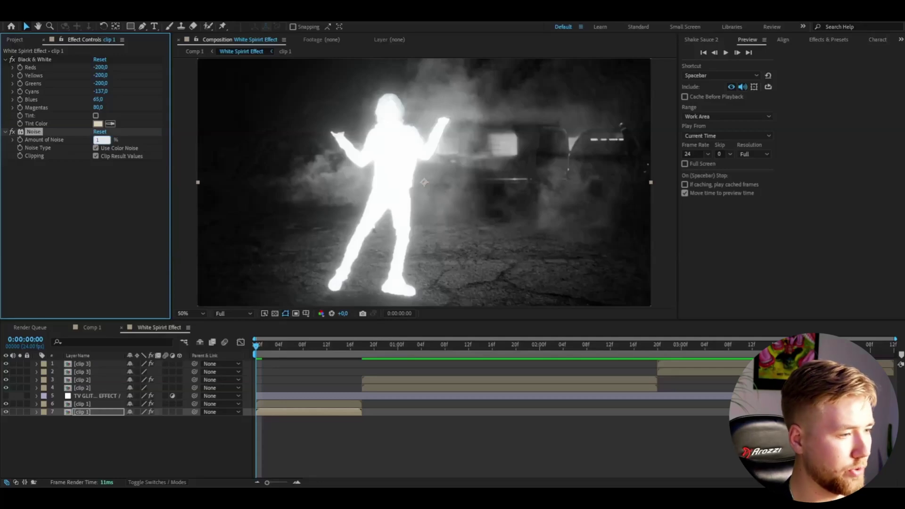
text(5)
click(267, 412)
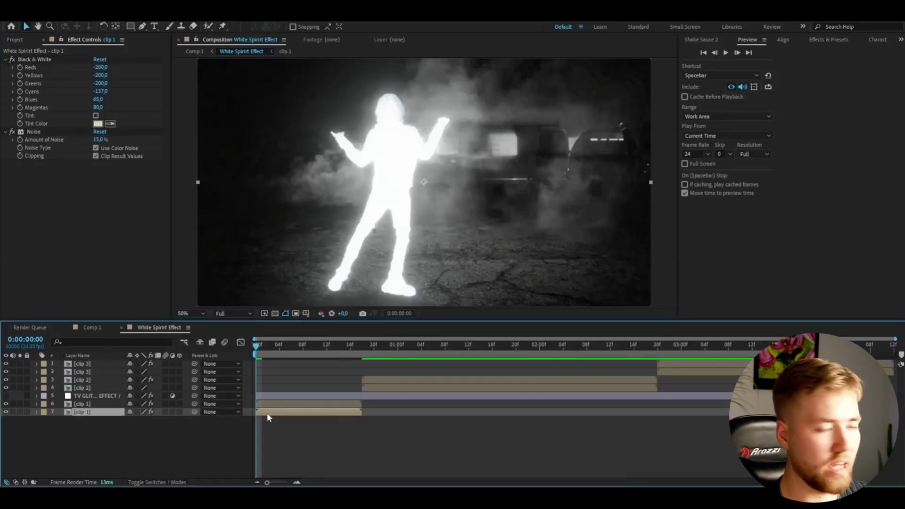
Step: Apply Camera Lens Blur to clip 1 via the quick effect search
key(ctrl+space)
text(lens blur)
key(Return)
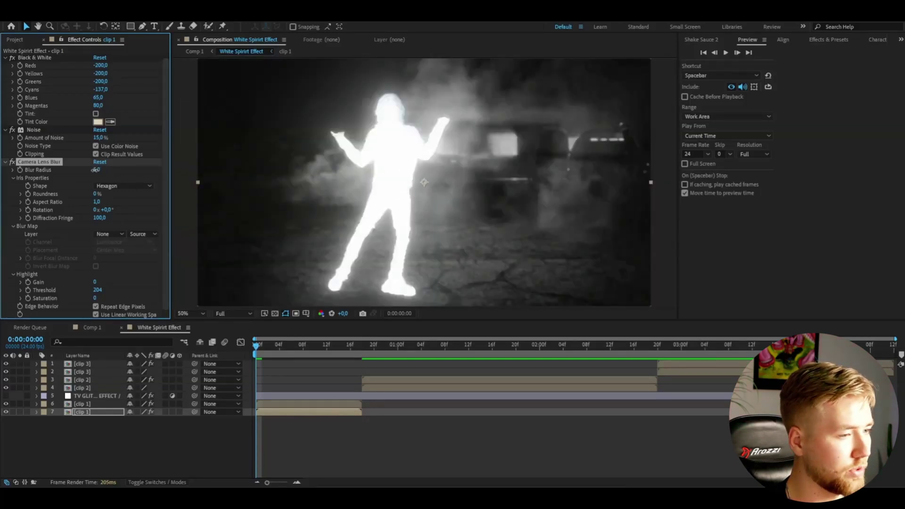
Step: Lower clip 1's Camera Lens Blur radius to 2 and toggle it off and on to compare
drag(95, 169, 93, 169)
click(298, 345)
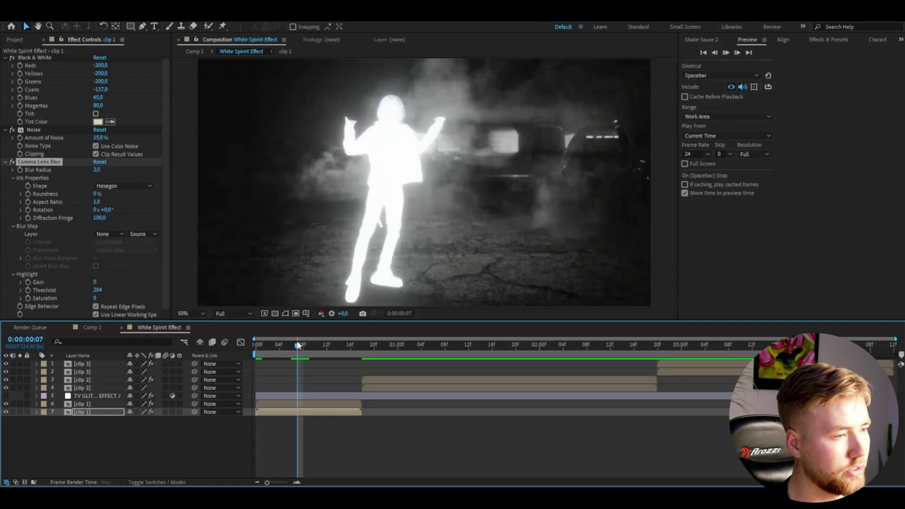
mouse_move(297, 345)
mouse_down()
mouse_move(312, 342)
mouse_move(294, 347)
mouse_up()
click(13, 162)
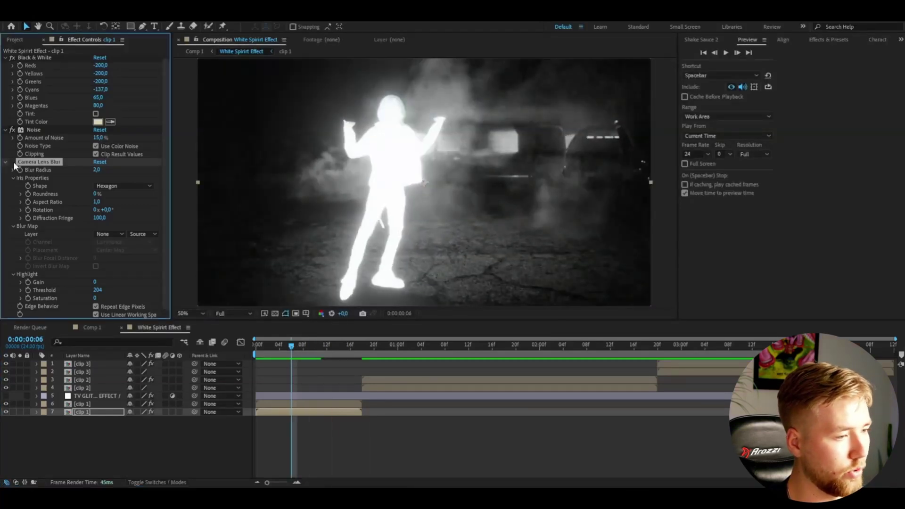
click(13, 162)
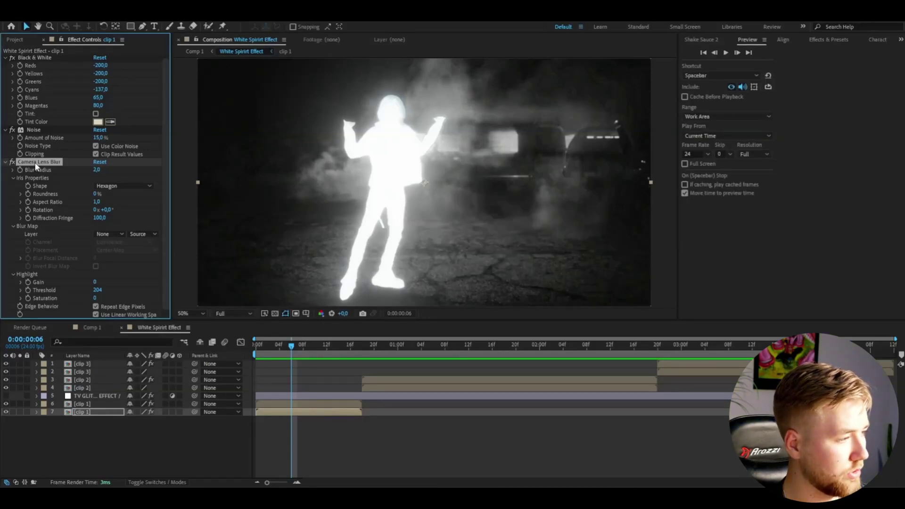
Step: Paste clip 1's Black & White, Noise and Camera Lens Blur onto clip 2 and clip 3, then reselect clip 1
key(ctrl+a)
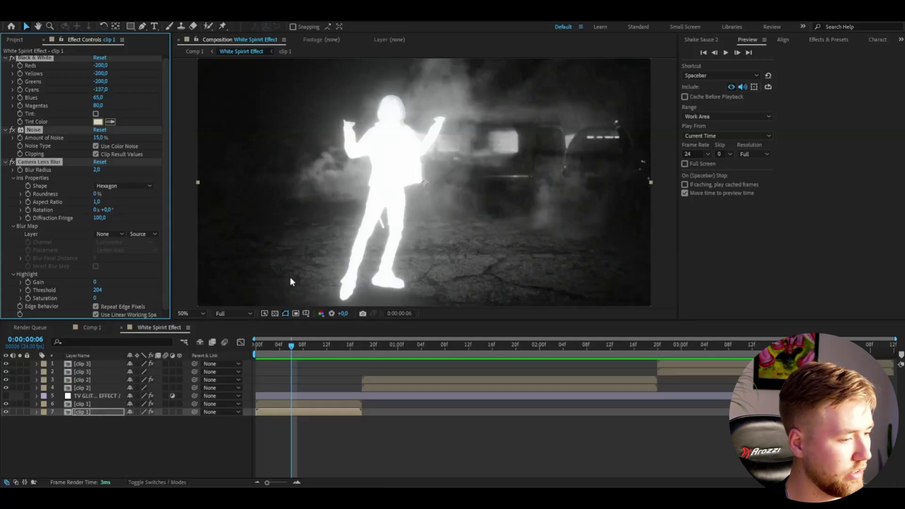
click(393, 385)
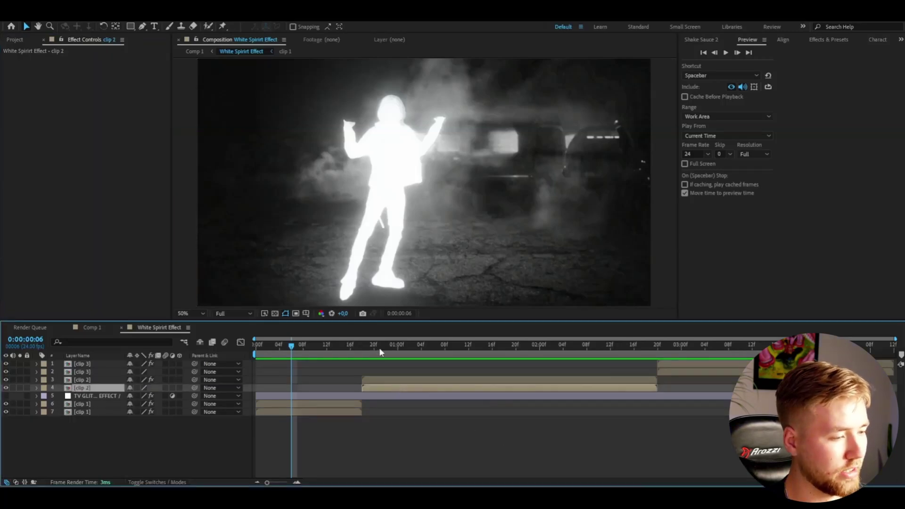
drag(379, 350, 381, 350)
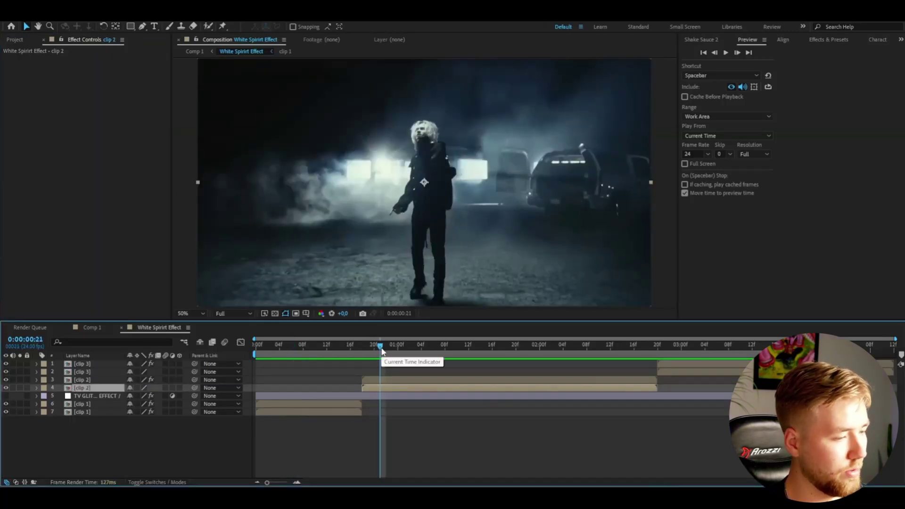
key(ctrl+v)
drag(381, 350, 638, 367)
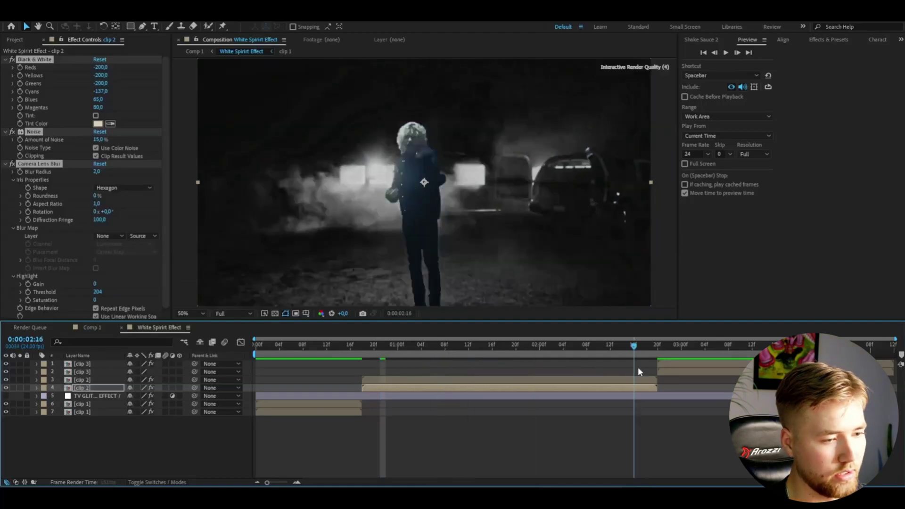
click(675, 371)
click(683, 346)
key(ctrl+v)
drag(685, 346, 315, 346)
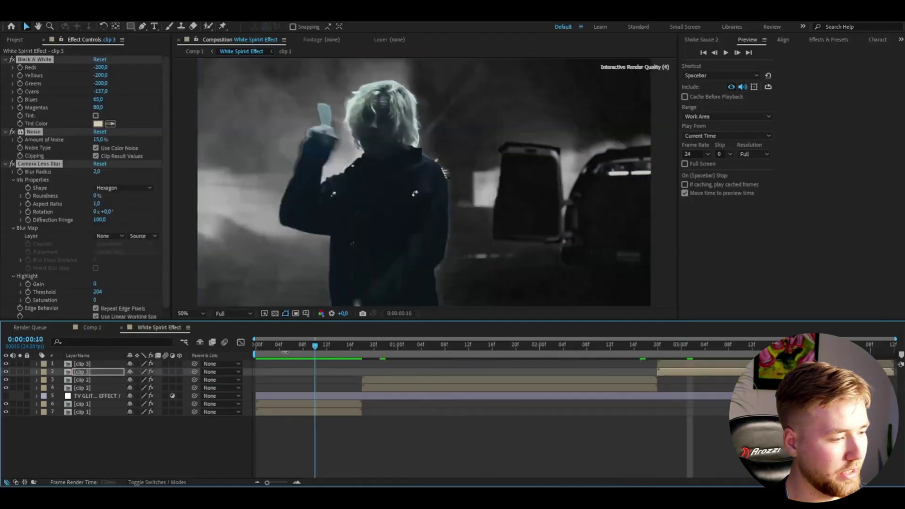
click(302, 404)
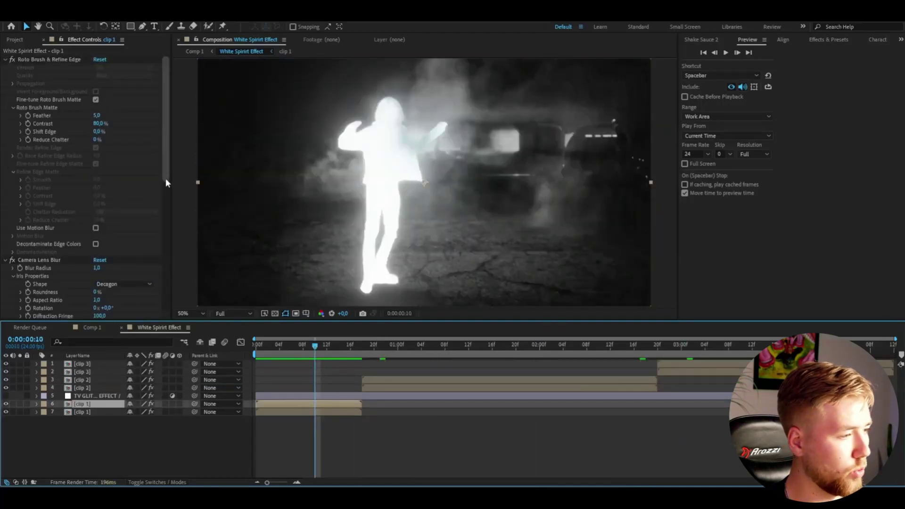
Step: Select Camera Lens Blur through Deep Glow on the clip 1 roto layer for copying
drag(168, 163, 163, 258)
scroll(165, 189, up, 3)
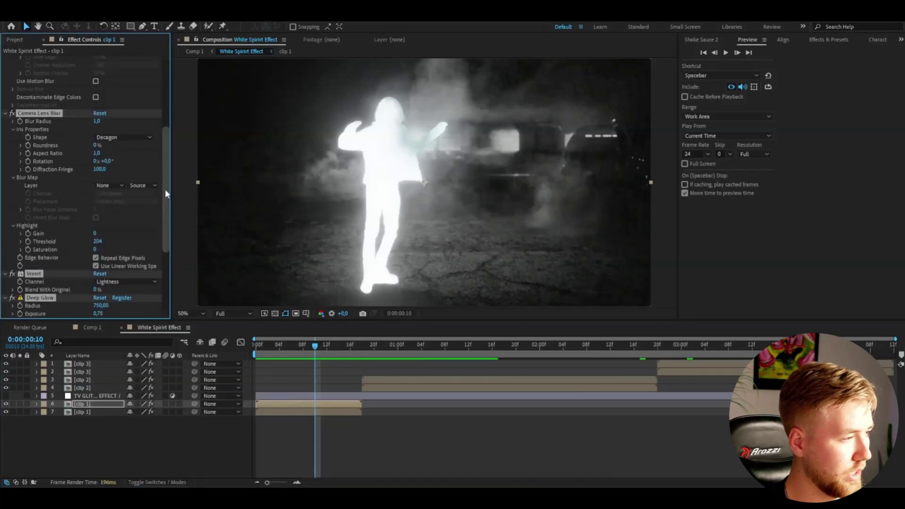
drag(169, 190, 169, 161)
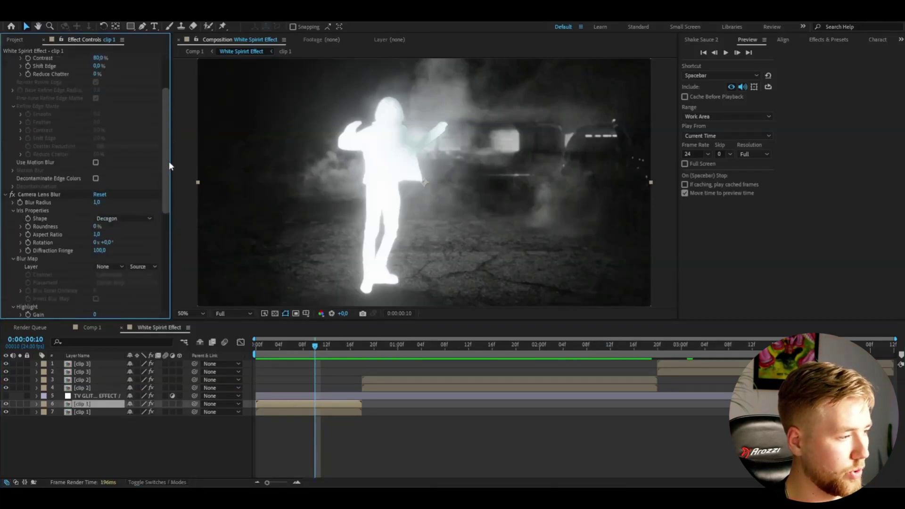
click(29, 195)
scroll(161, 150, down, 8)
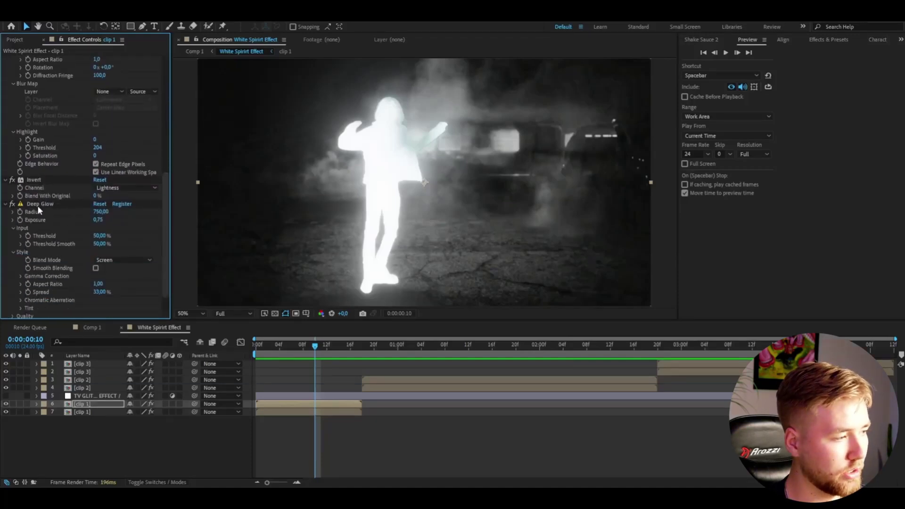
shift+click(38, 205)
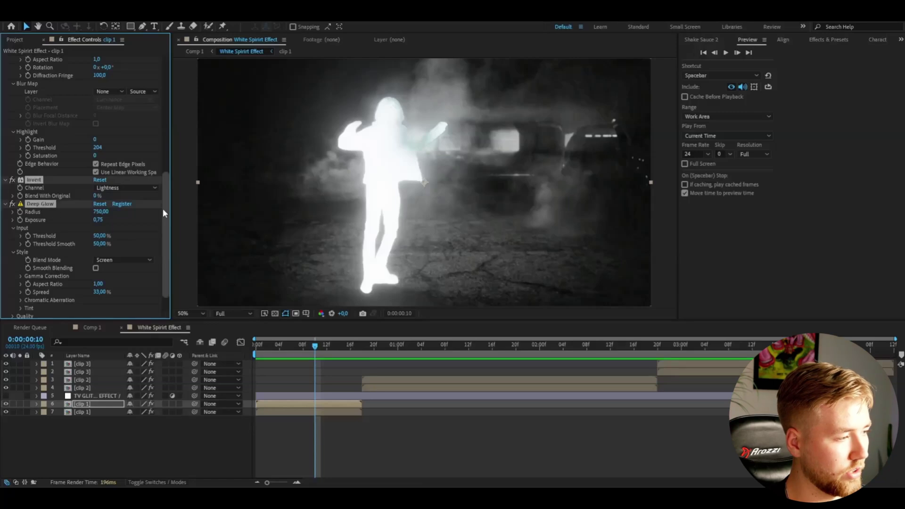
scroll(162, 208, up, 2)
scroll(148, 188, down, 3)
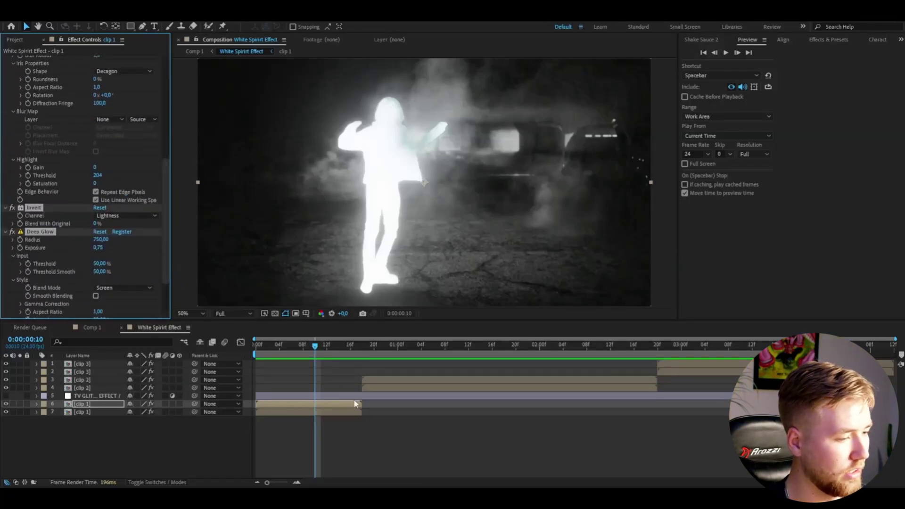
Step: Paste the glow effects onto the clip 2 and clip 3 cutout layers and preview from the start
click(389, 380)
click(363, 346)
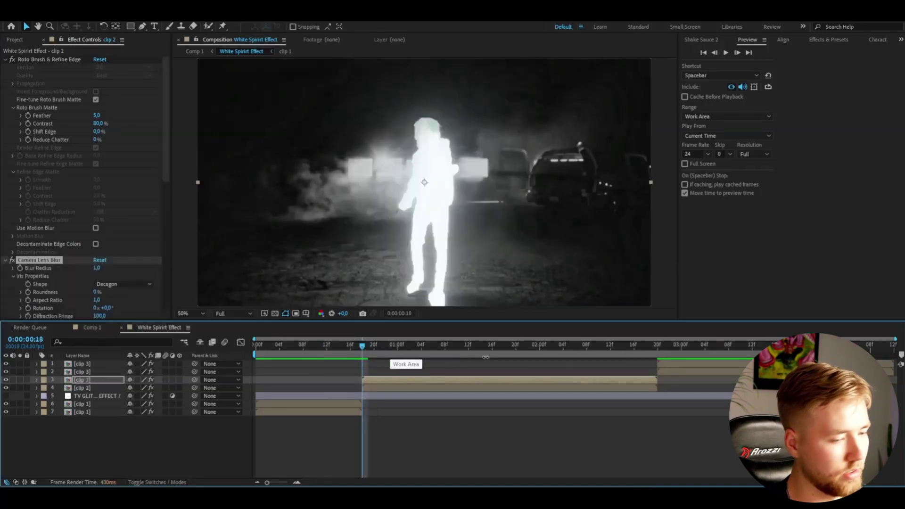
click(657, 346)
click(668, 364)
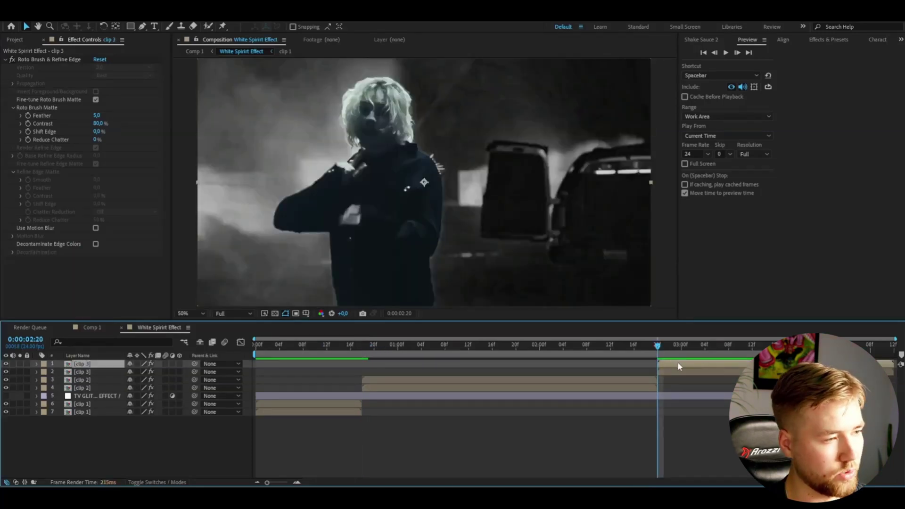
key(Home)
key(space)
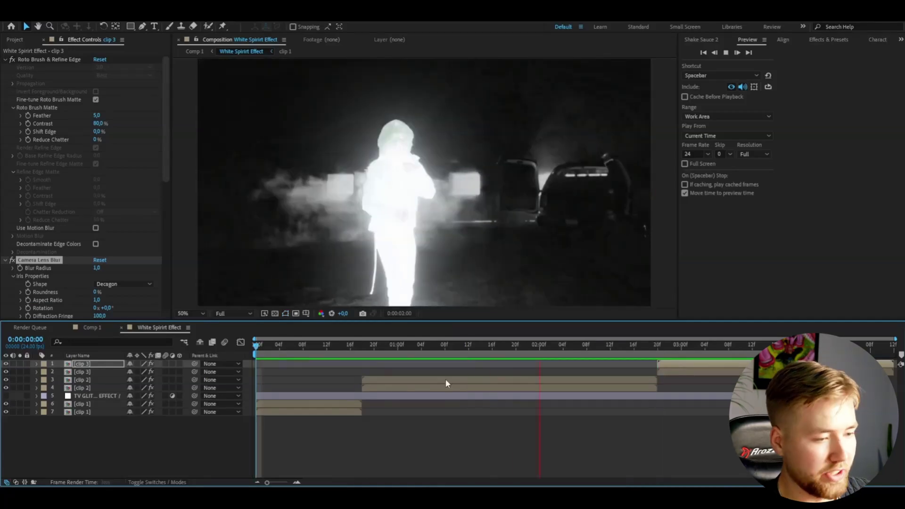
drag(474, 349, 545, 330)
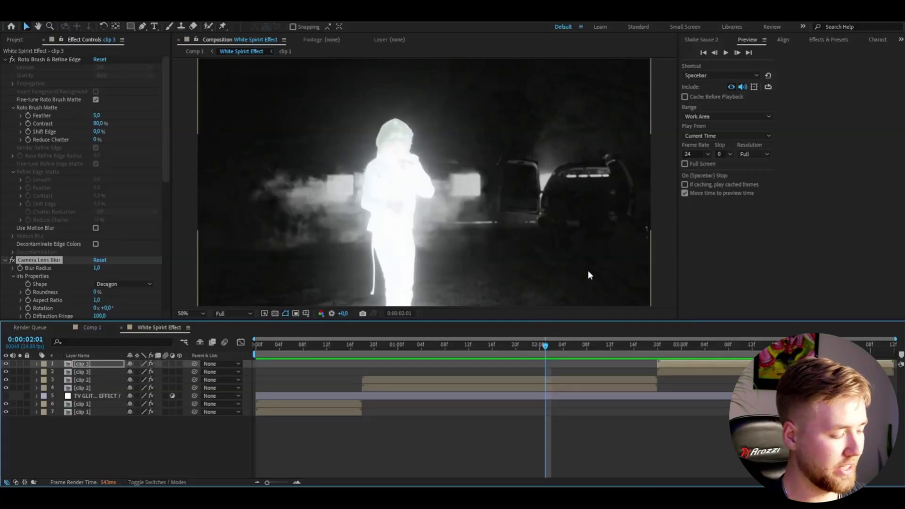
Step: Create a new adjustment layer on top and apply Radial Blur to it
key(ctrl+alt+y)
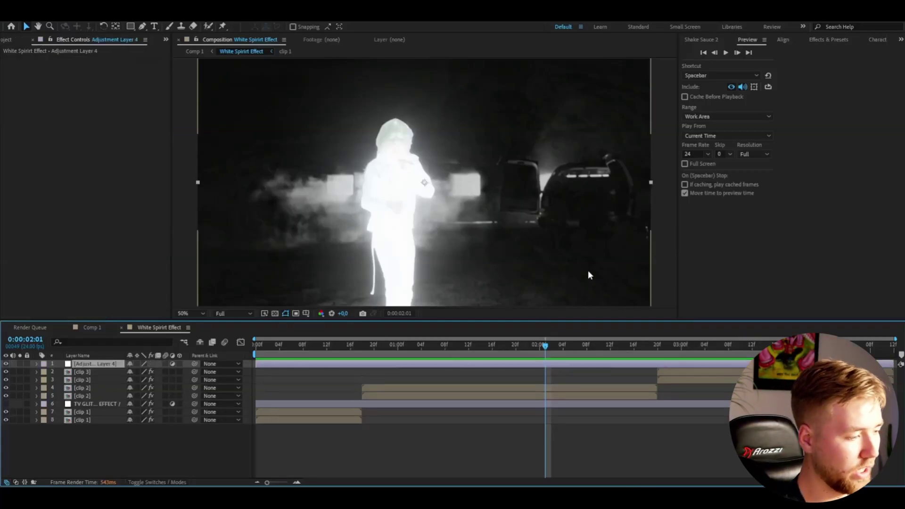
key(ctrl+space)
text(radial blur)
key(Return)
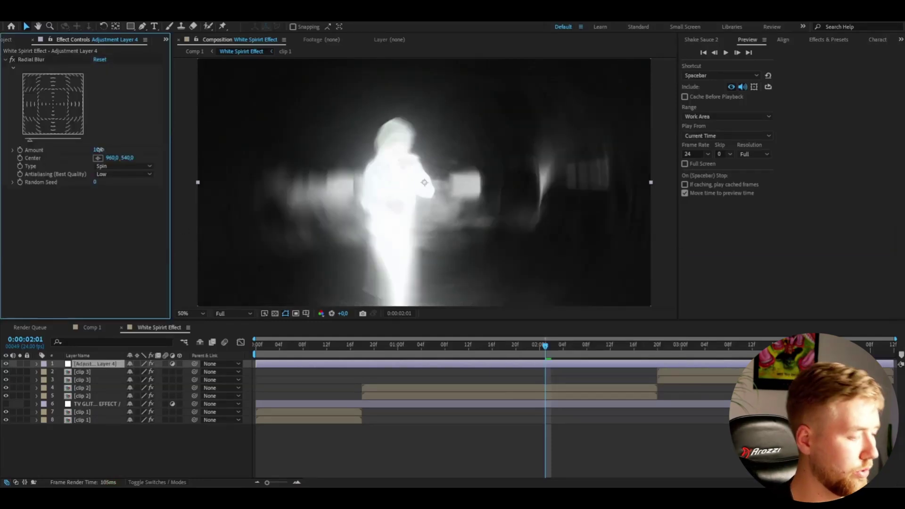
Step: Set the Radial Blur amount to 3 and its type to Zoom, reviewing frames near one second
click(102, 150)
text(3)
key(Return)
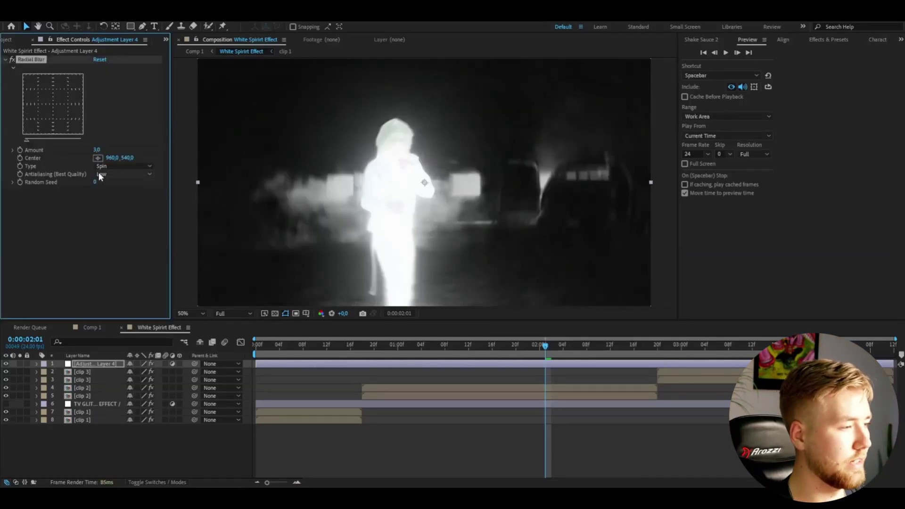
click(123, 166)
click(127, 187)
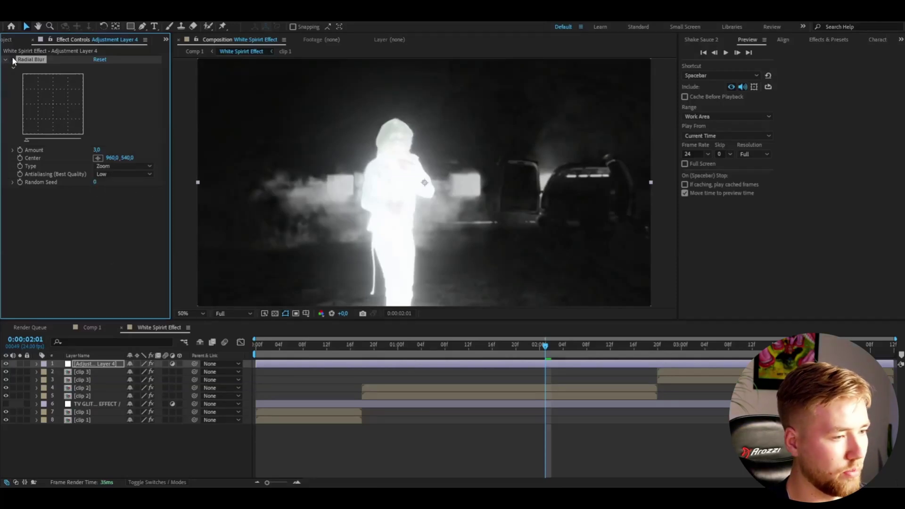
drag(331, 354, 286, 349)
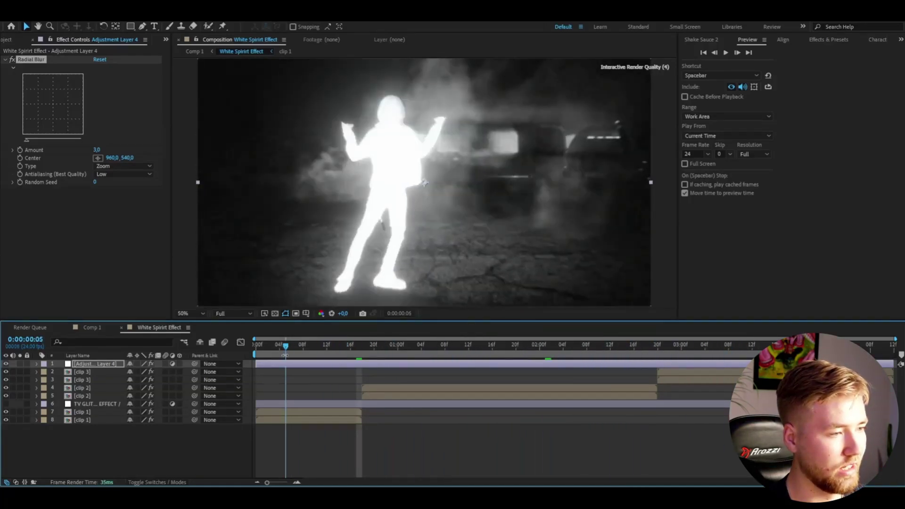